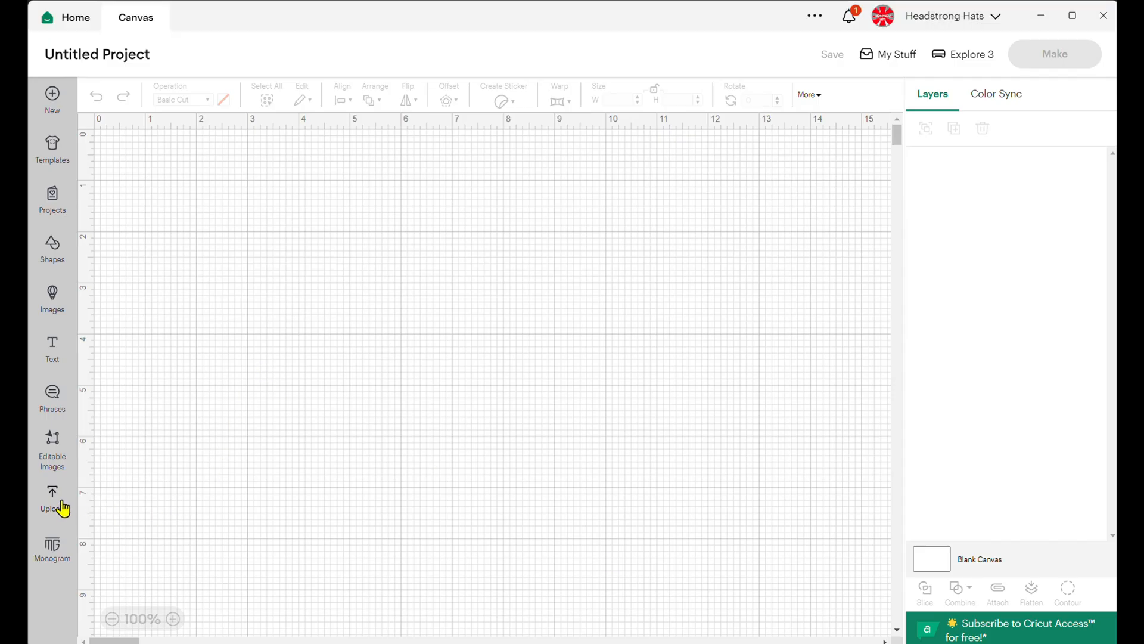
Upload the Crown center SVG file from the Segmented Crown SVG's folder and place it on the canvas
click(60, 505)
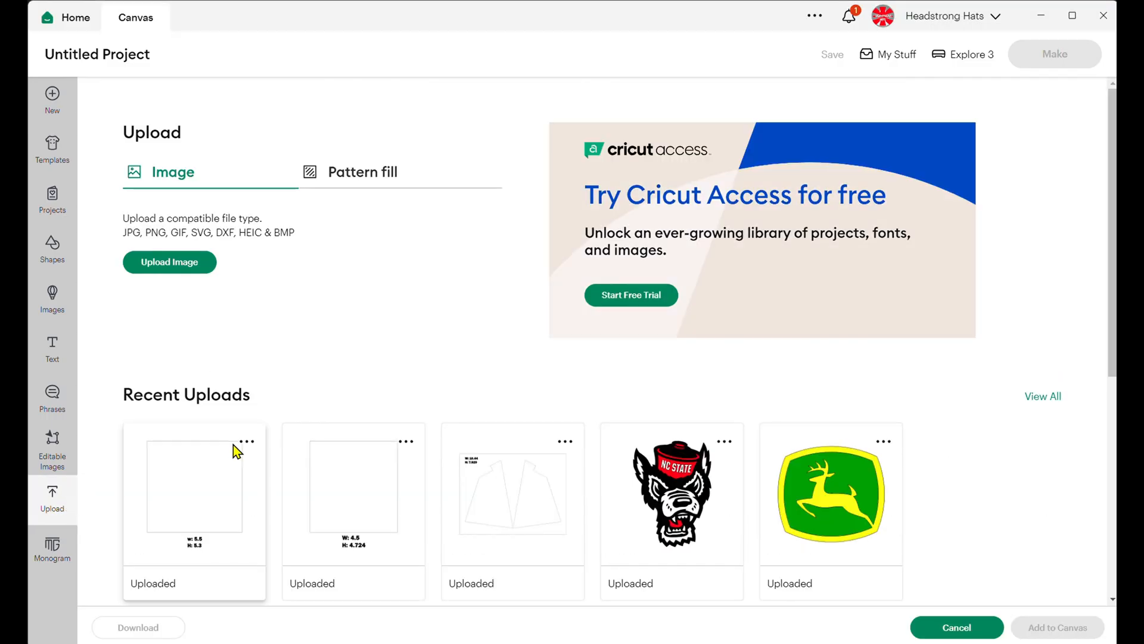
click(168, 262)
click(567, 409)
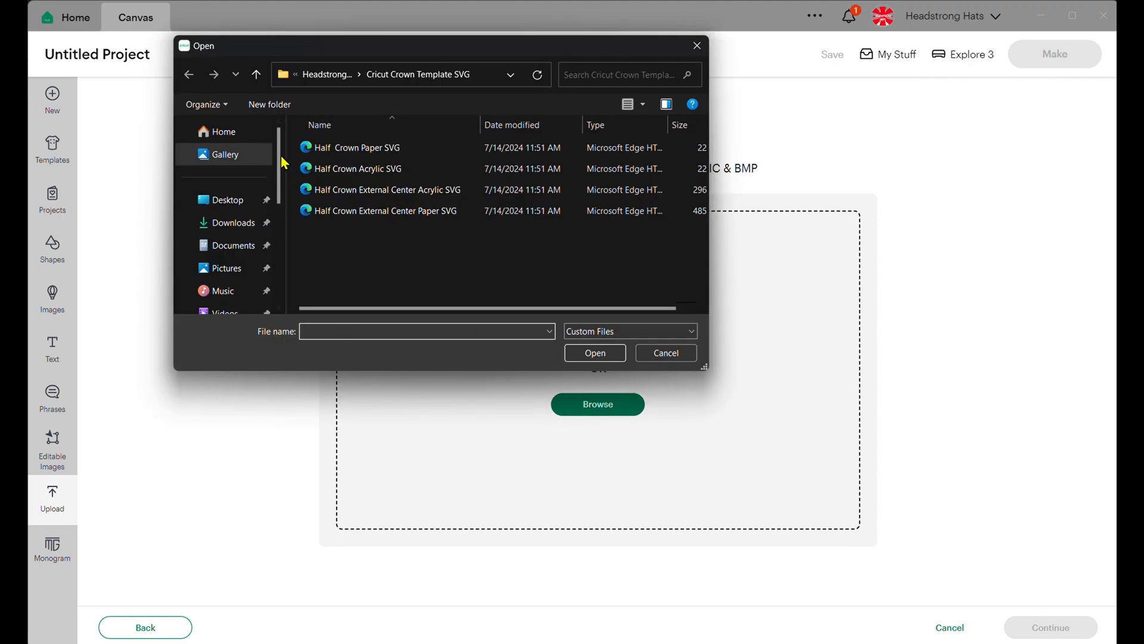
click(256, 75)
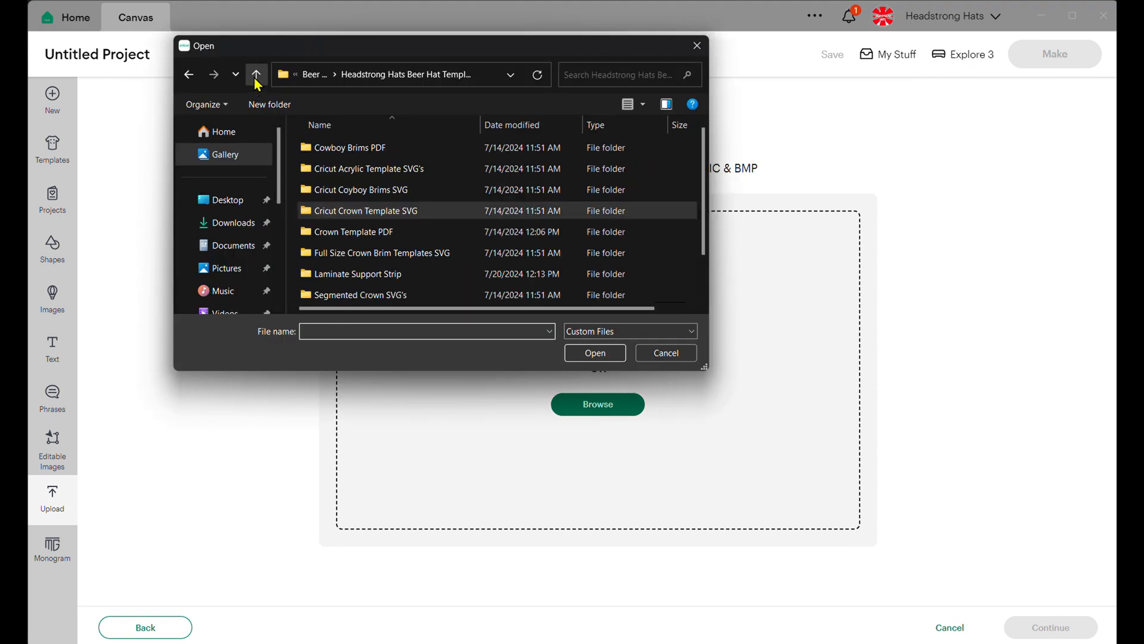
click(256, 75)
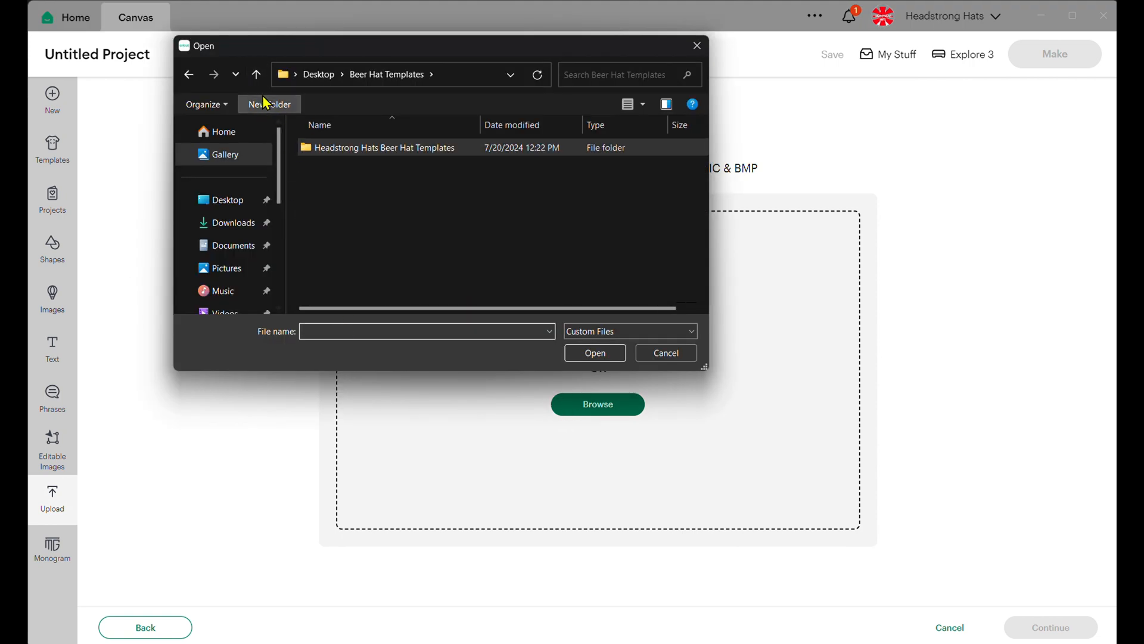
double_click(383, 150)
scroll(394, 191, down, 1)
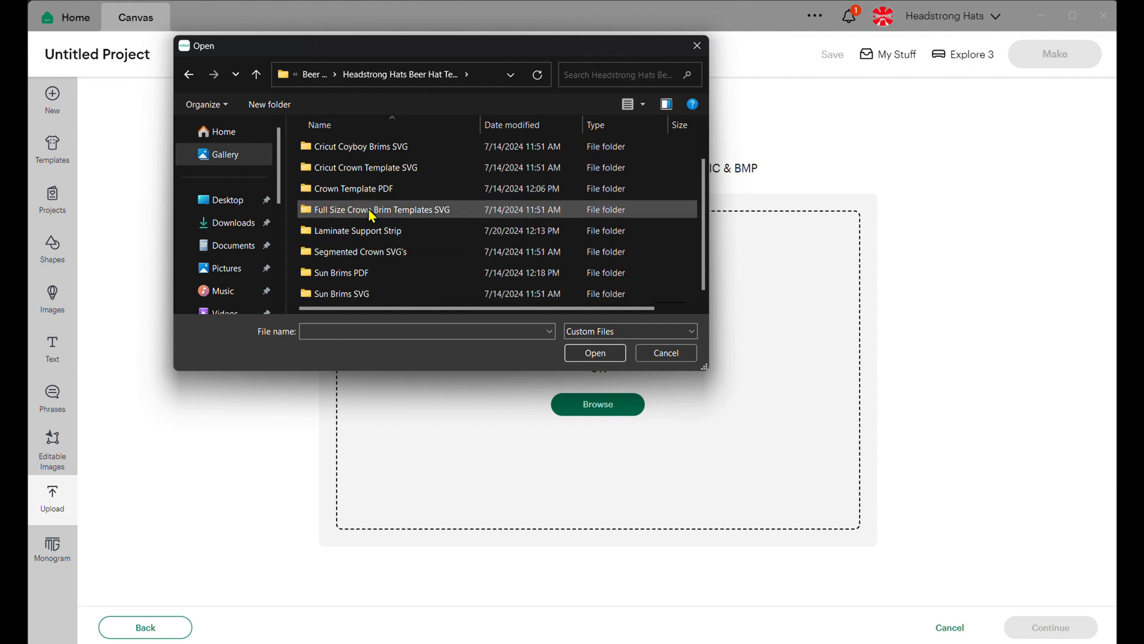
double_click(361, 257)
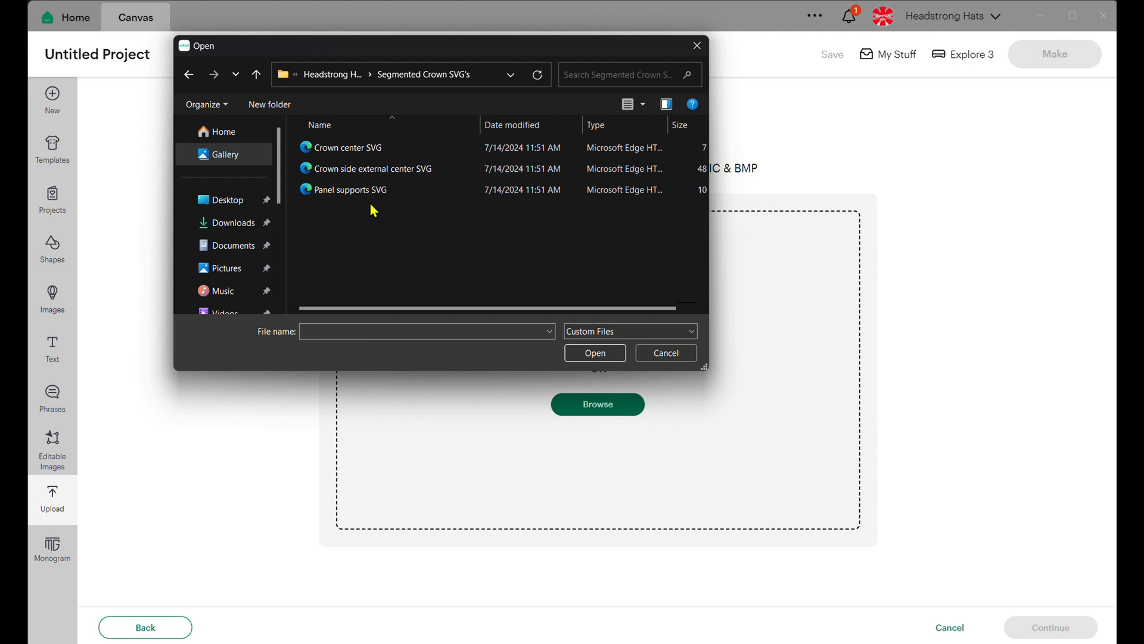
double_click(345, 149)
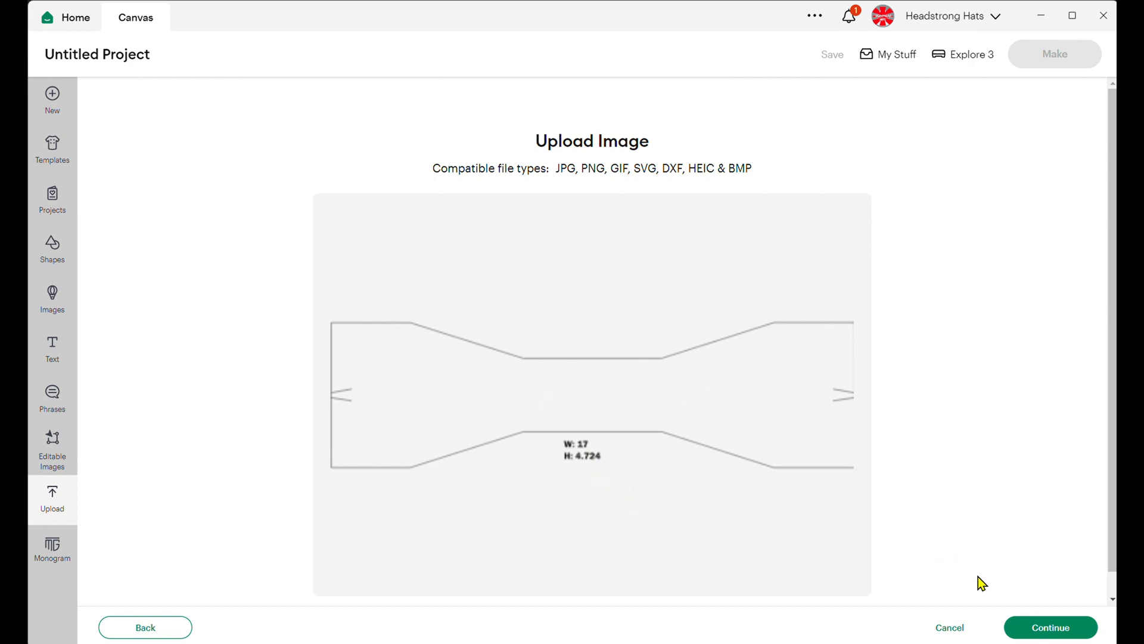
click(1030, 627)
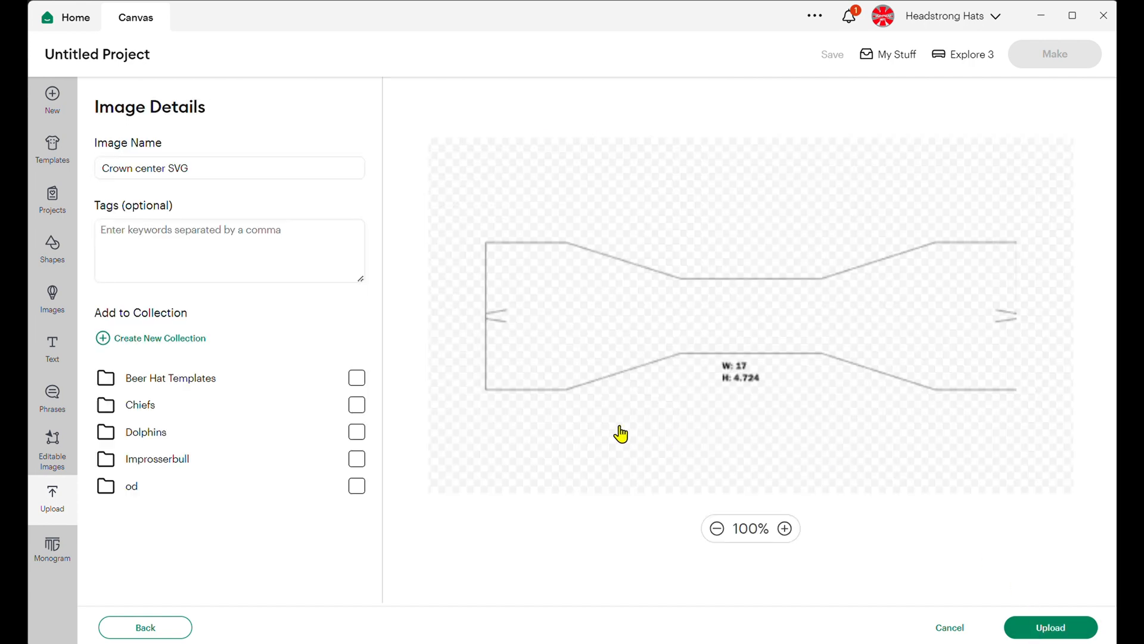
click(1050, 627)
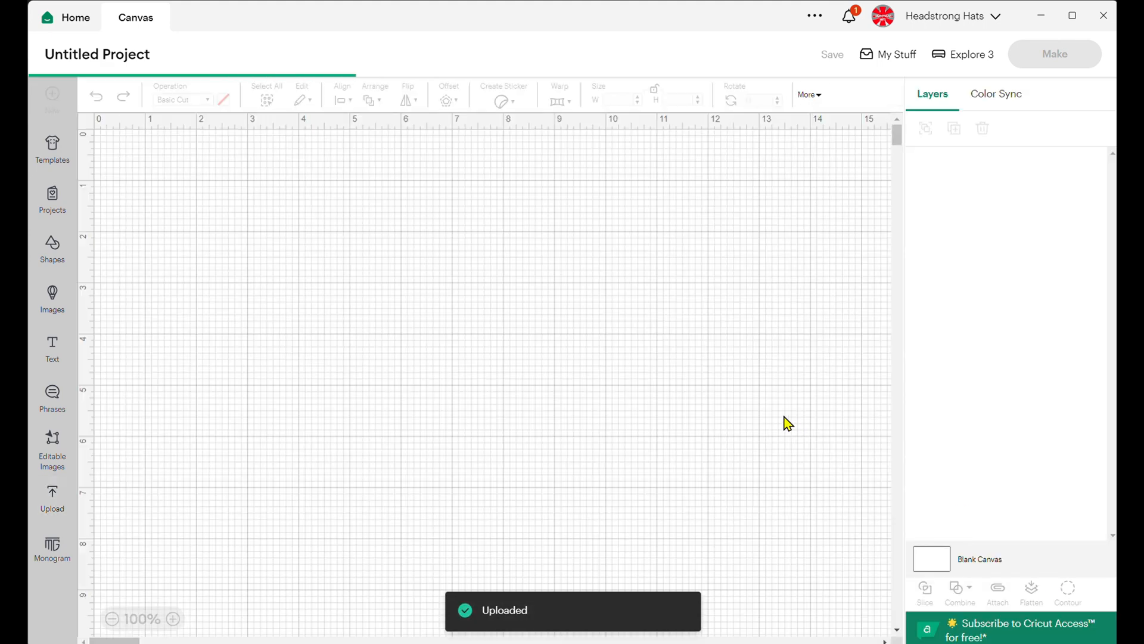
Set the crown center image's width to 17 in with locked proportions and recolor it white
scroll(656, 376, down, 5)
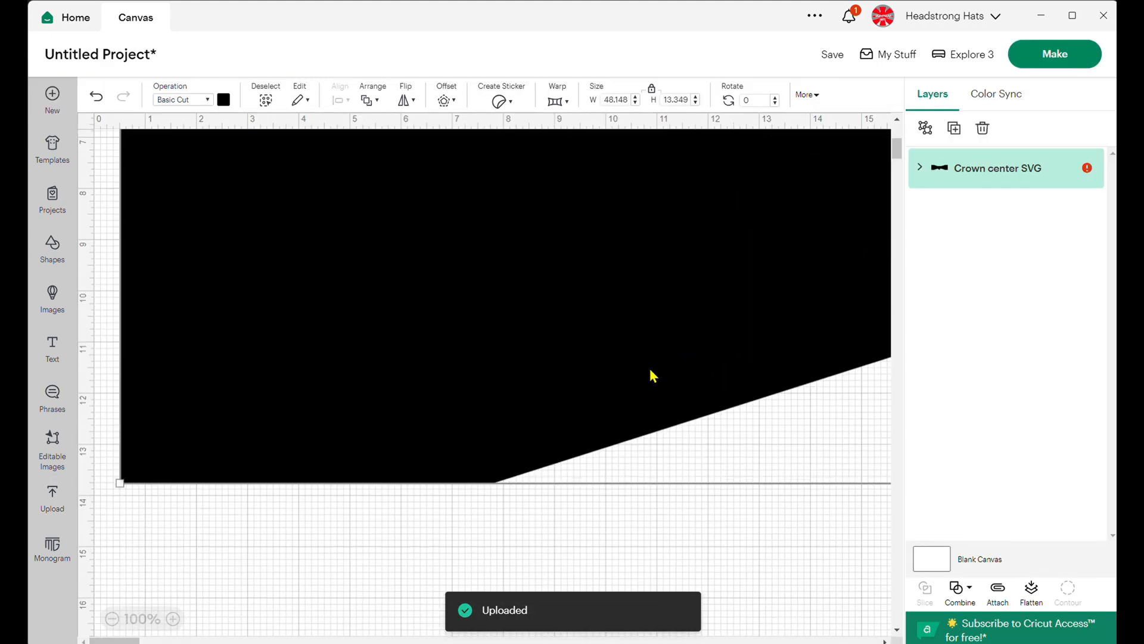
scroll(653, 375, down, 5)
scroll(653, 376, up, 10)
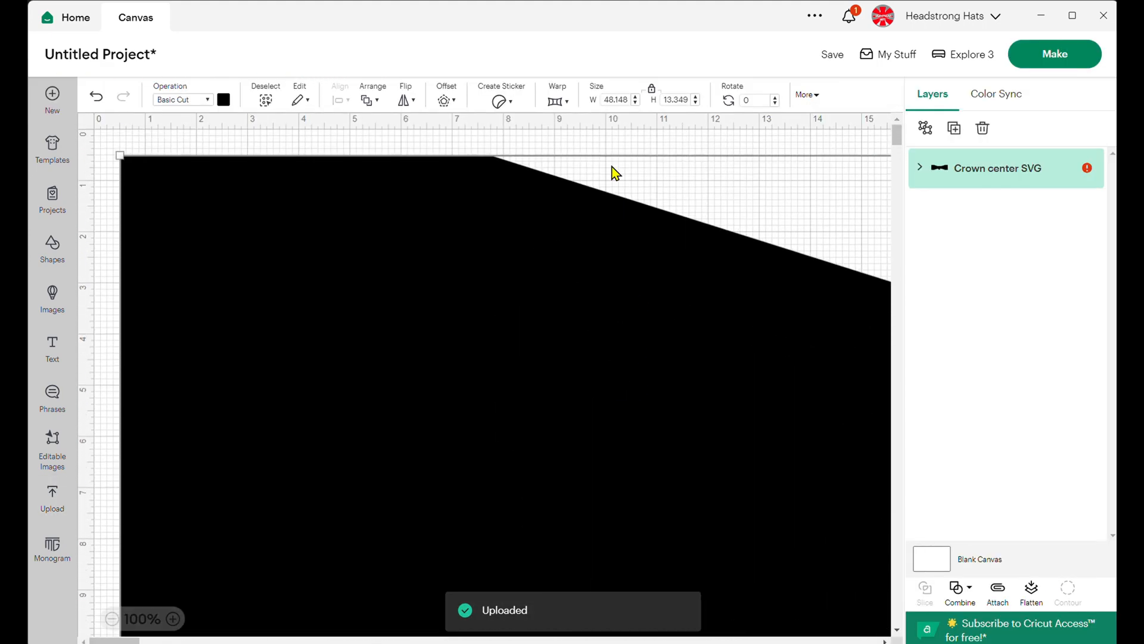
drag(628, 101, 582, 102)
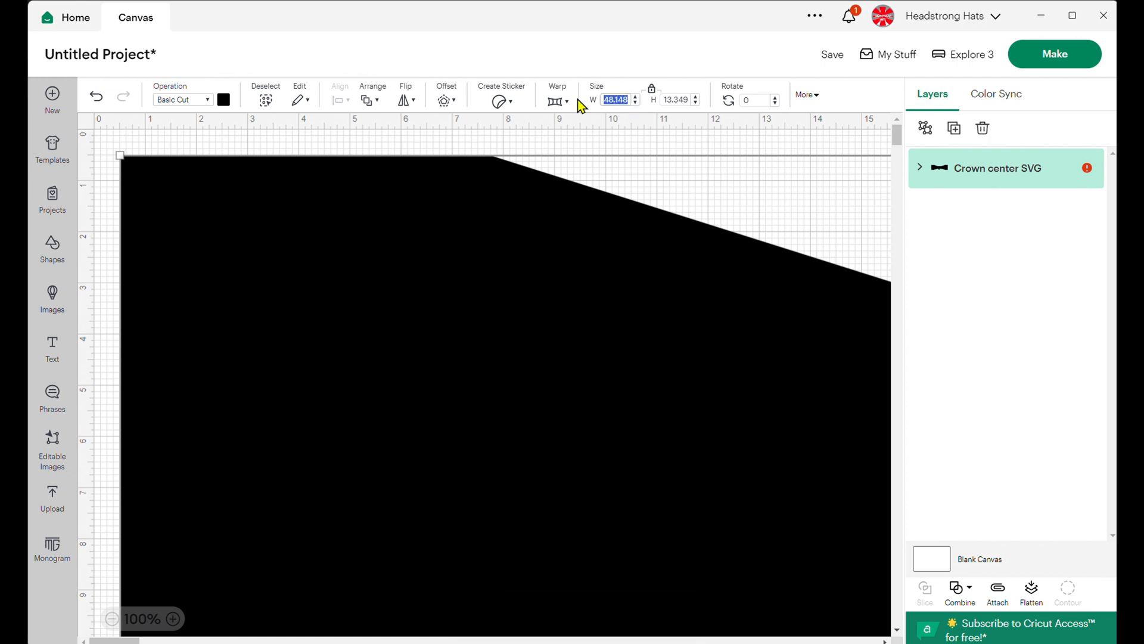
text(17)
key(Return)
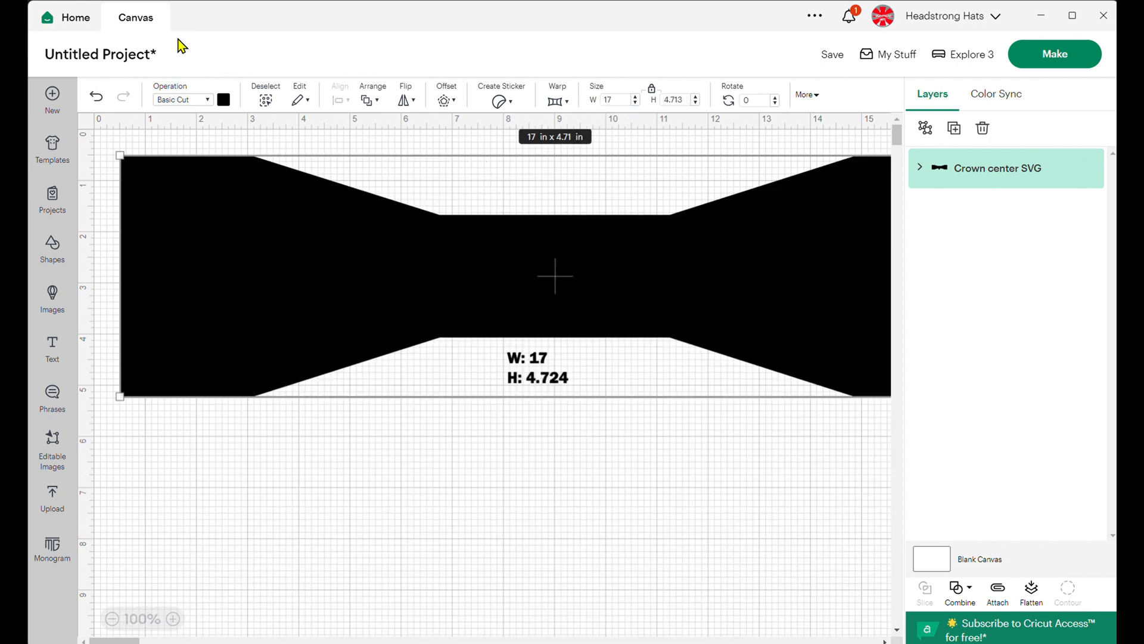
click(224, 100)
click(241, 223)
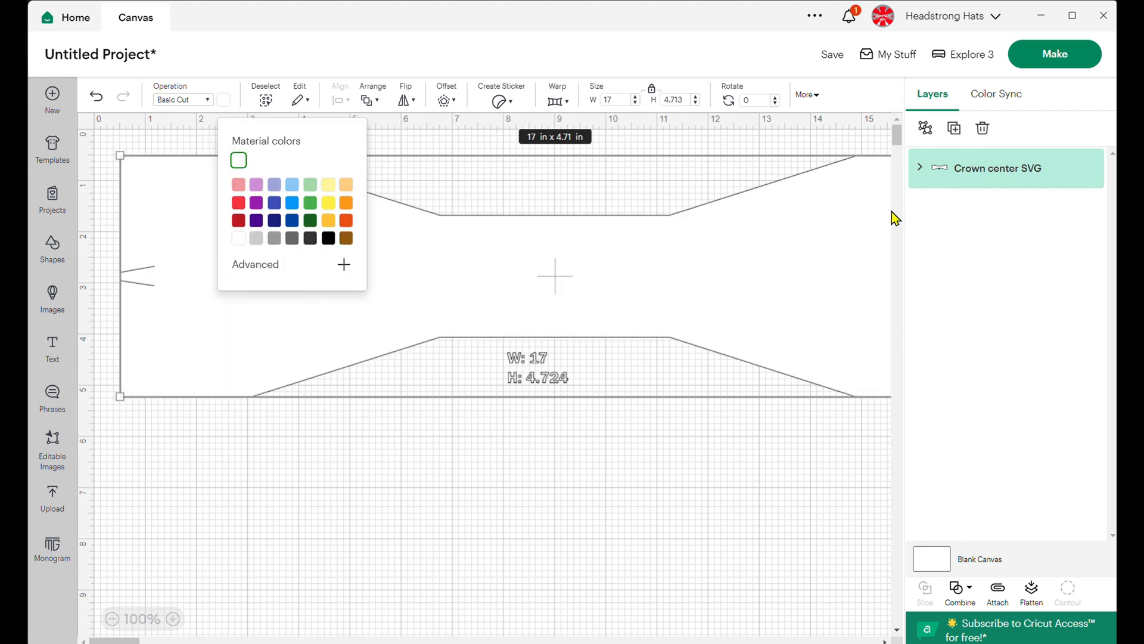
Ungroup the crown center image and delete the dimension text from the canvas
right_click(962, 162)
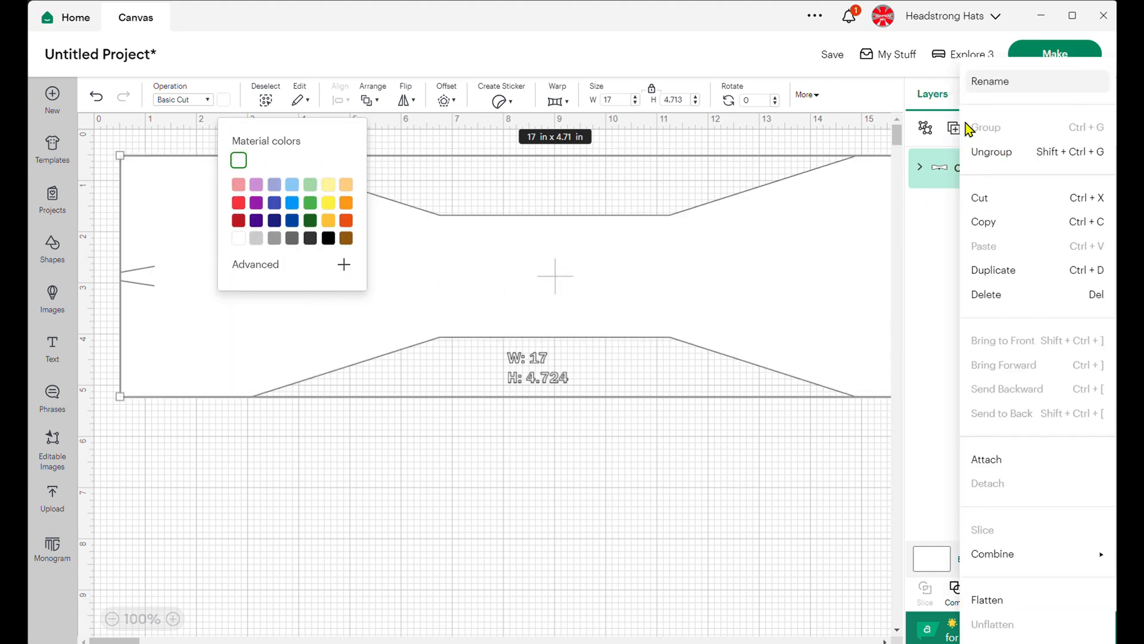
click(986, 162)
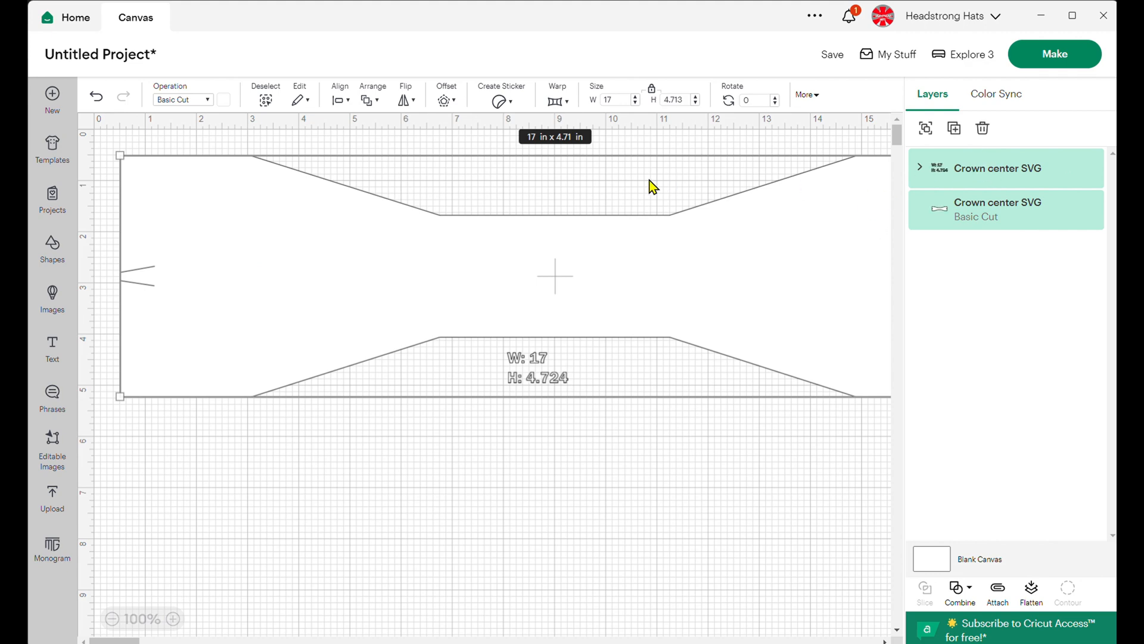
click(652, 90)
click(689, 427)
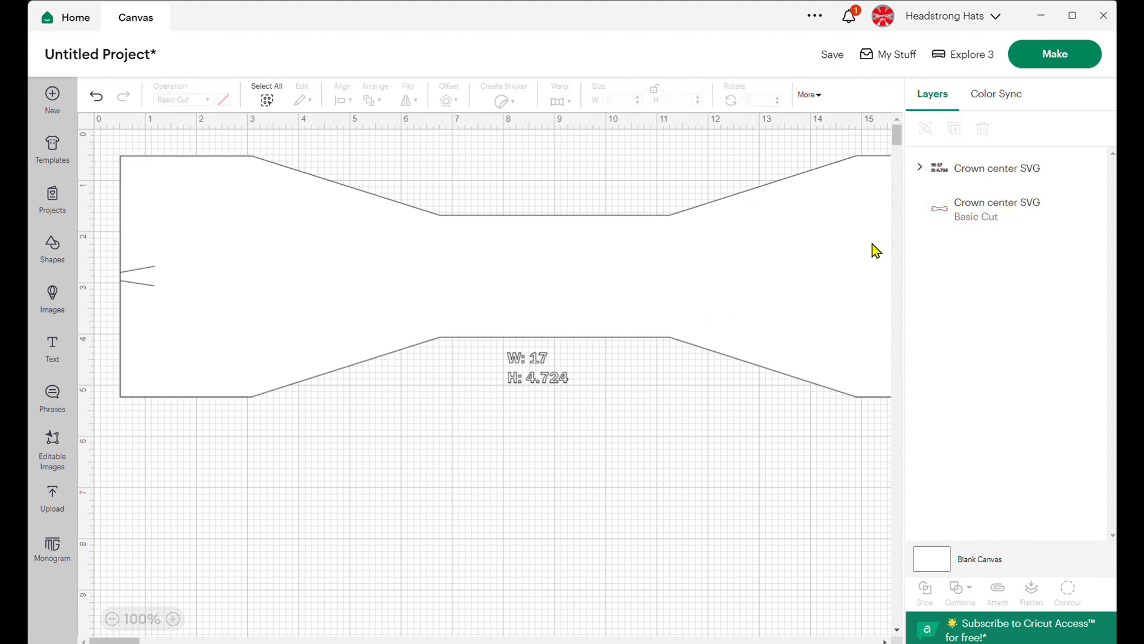
click(980, 180)
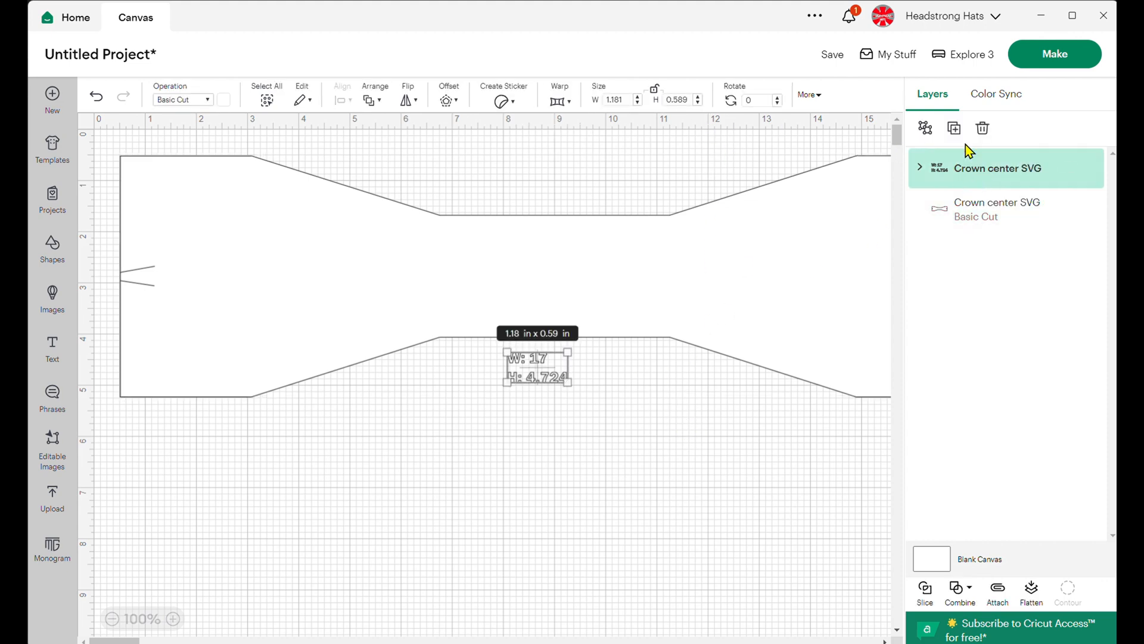
click(983, 128)
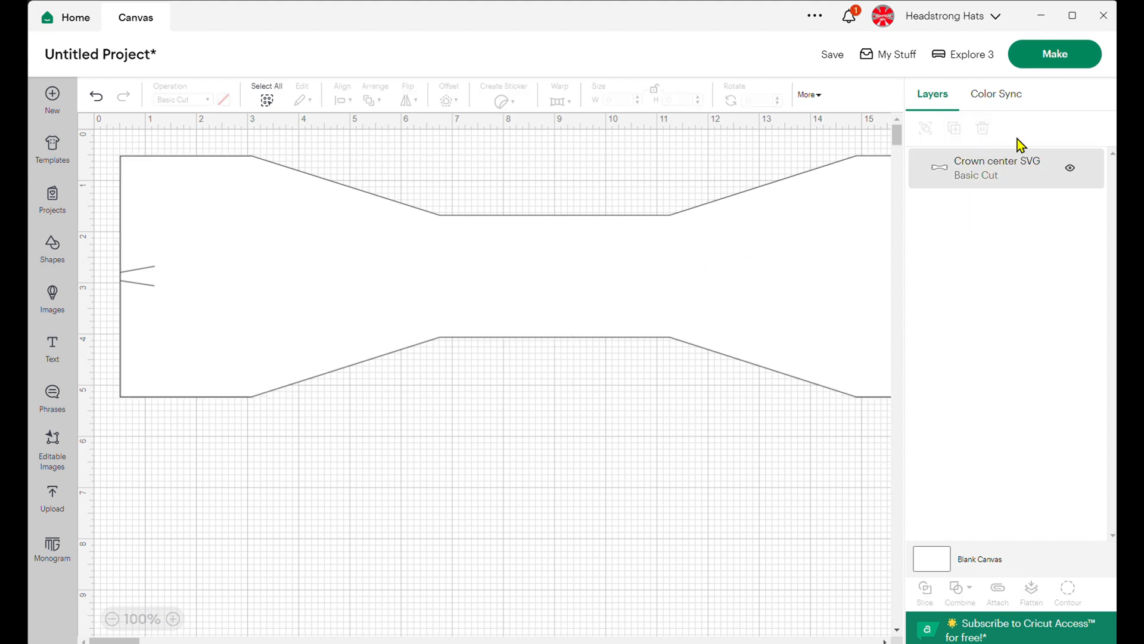
Send the project to be made, loading the material on a 12 in x 24 in mat
click(1041, 61)
click(527, 384)
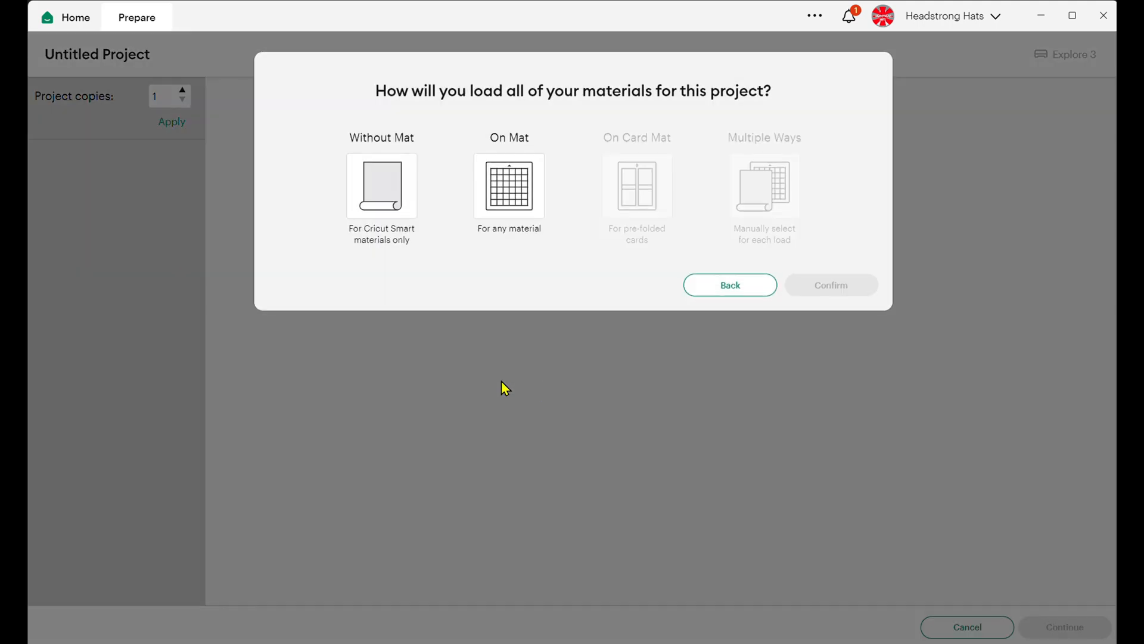
click(508, 200)
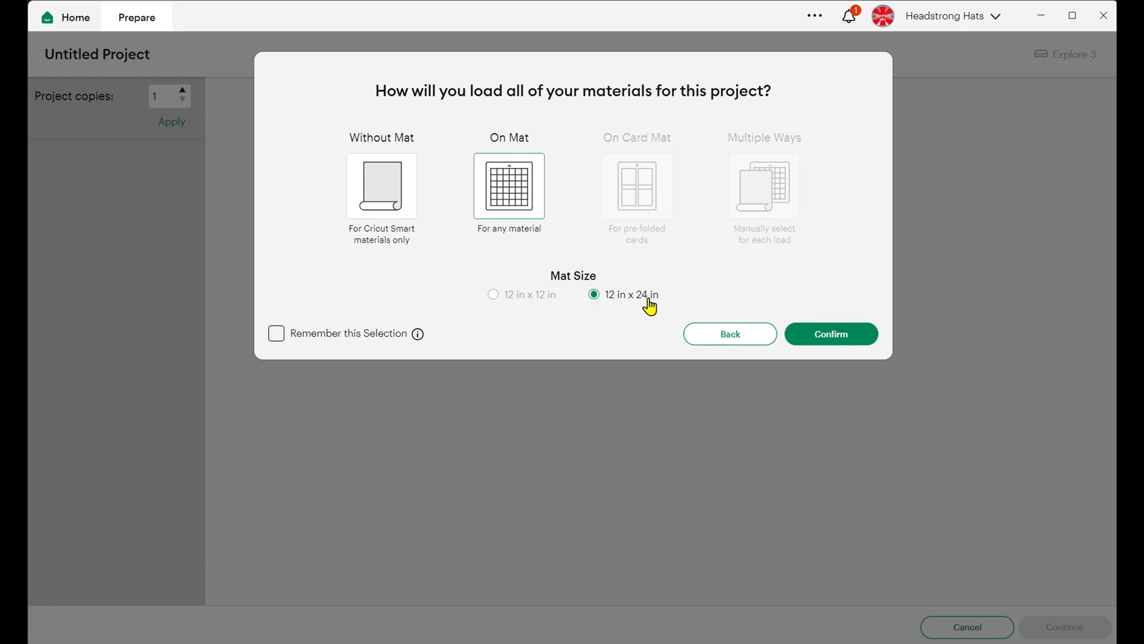
click(820, 335)
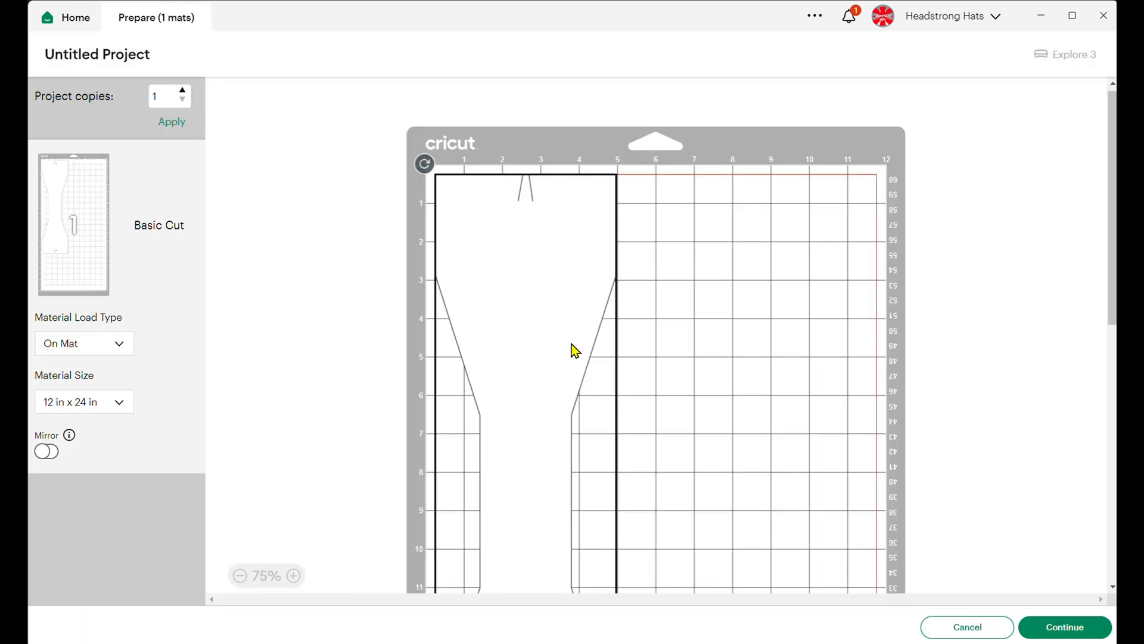
Move the crown piece about 1 in inward from the mat's upper and left edges and continue to the material setup
drag(565, 350, 609, 389)
scroll(721, 251, down, 1)
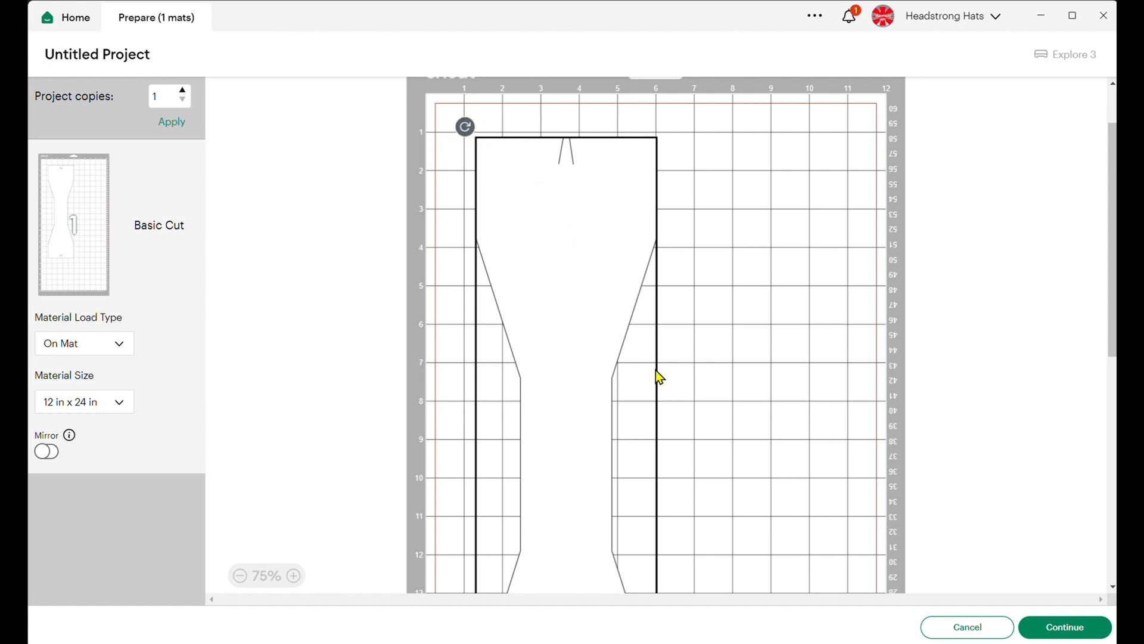
scroll(656, 388, down, 4)
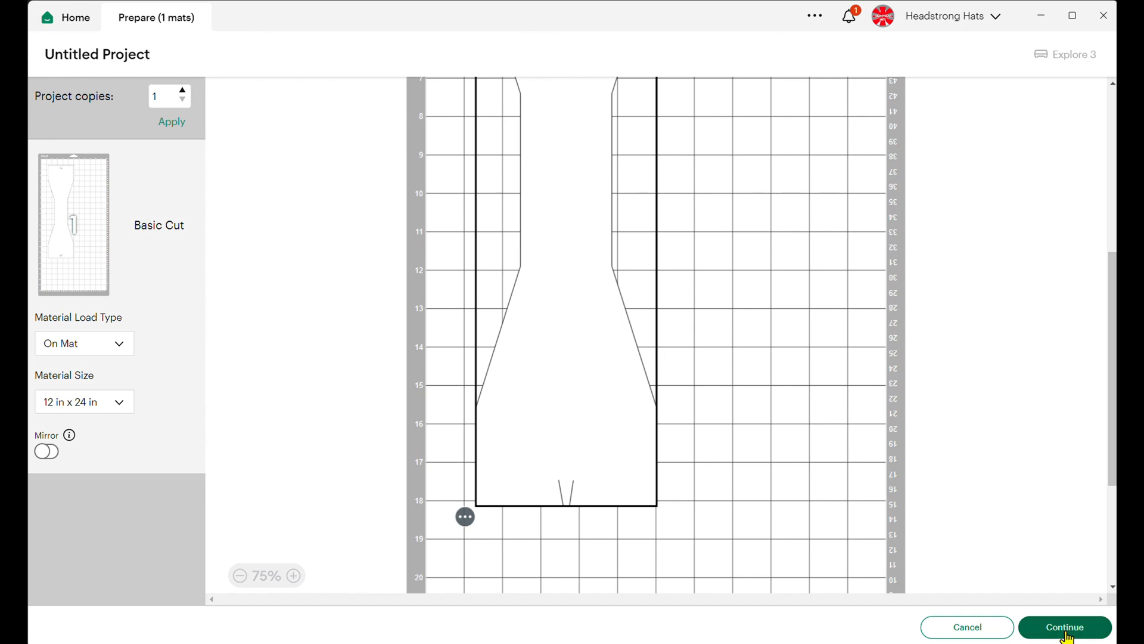
click(1065, 634)
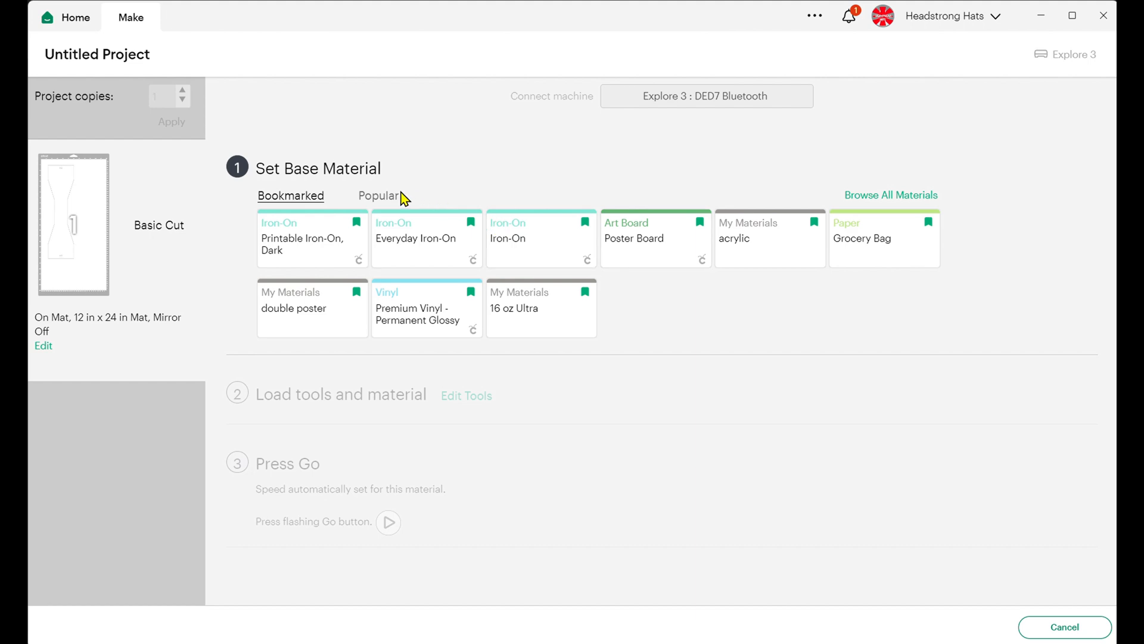
Browse the compatible materials and search them for "posterboard"
click(918, 198)
scroll(519, 258, down, 3)
scroll(518, 258, down, 8)
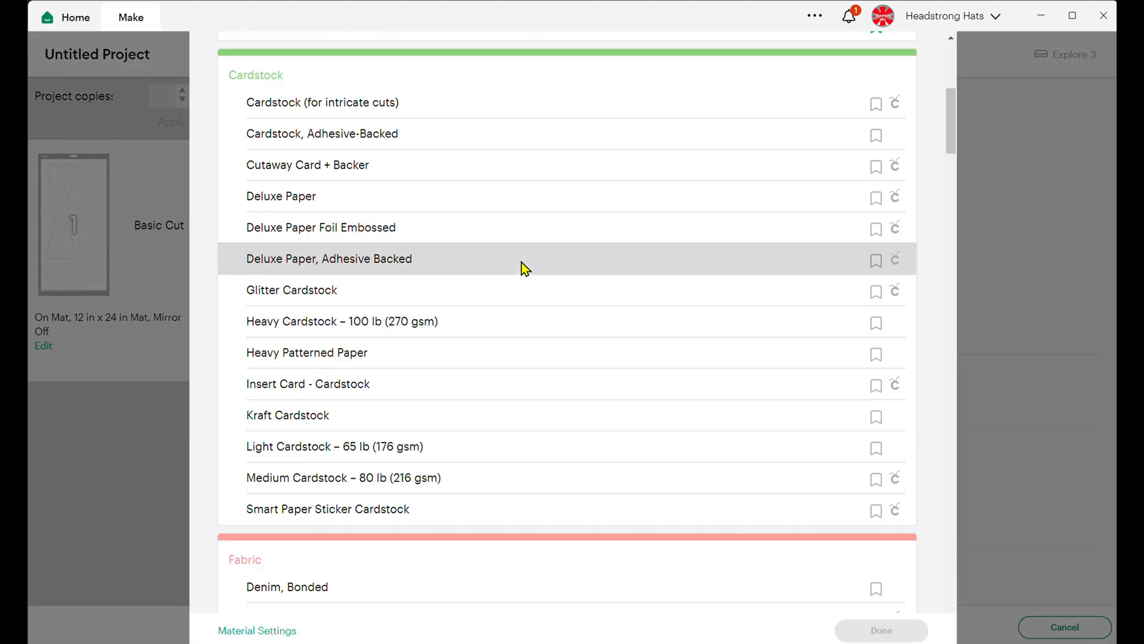
scroll(520, 266, up, 11)
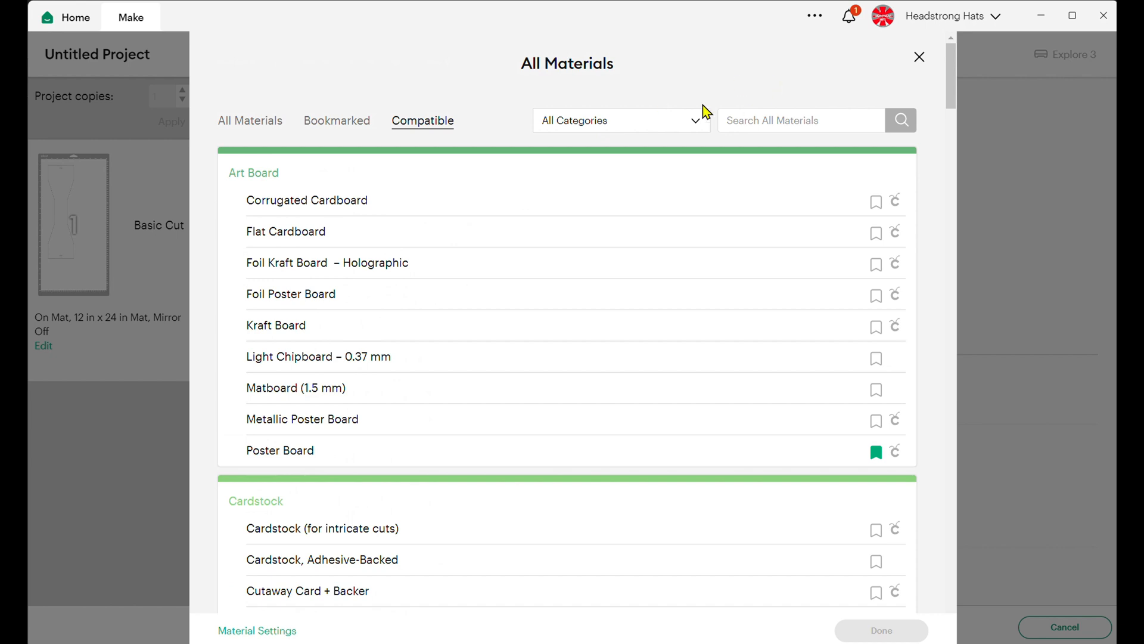
click(752, 120)
text(pd)
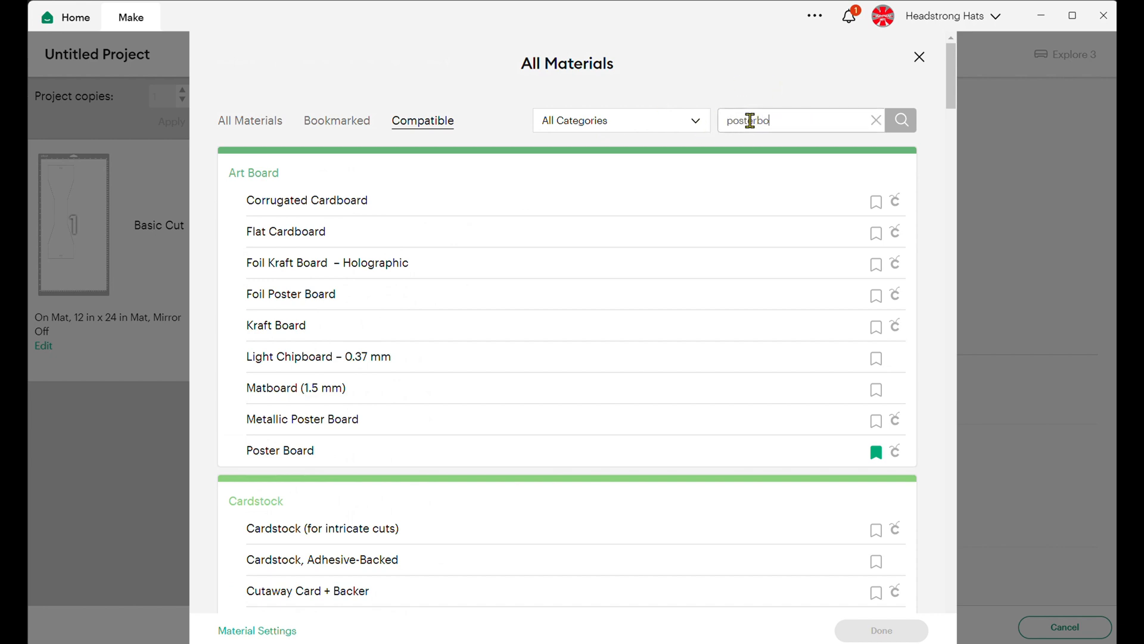
key(Return)
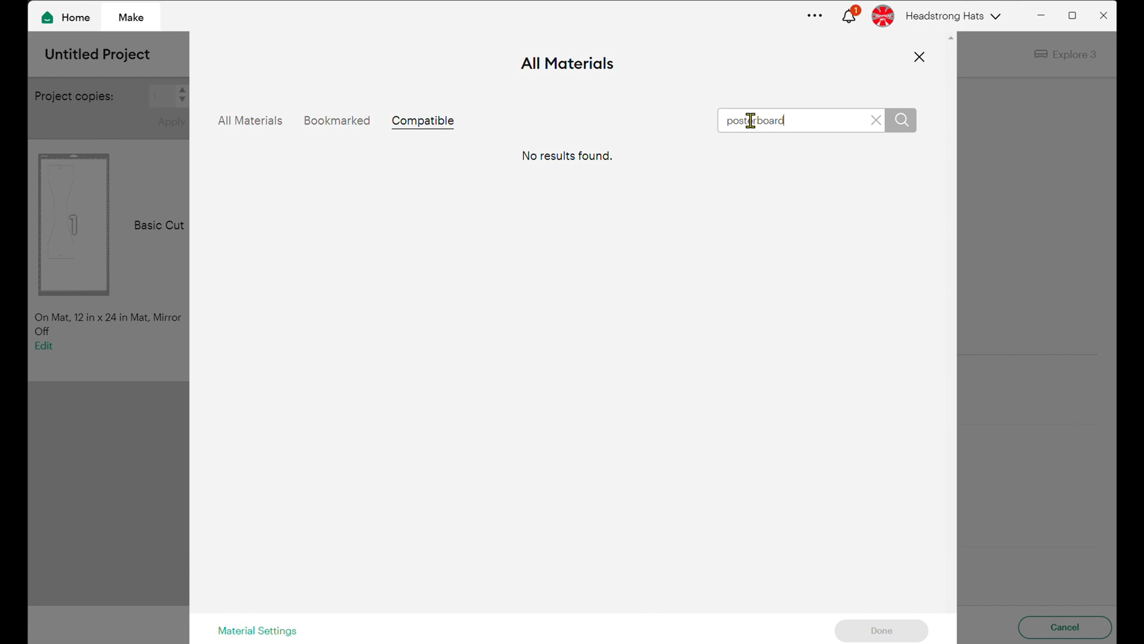
Select double poster among the bookmarked materials and examine the cut pressure, multi-cut and blade type in the custom materials settings
click(332, 128)
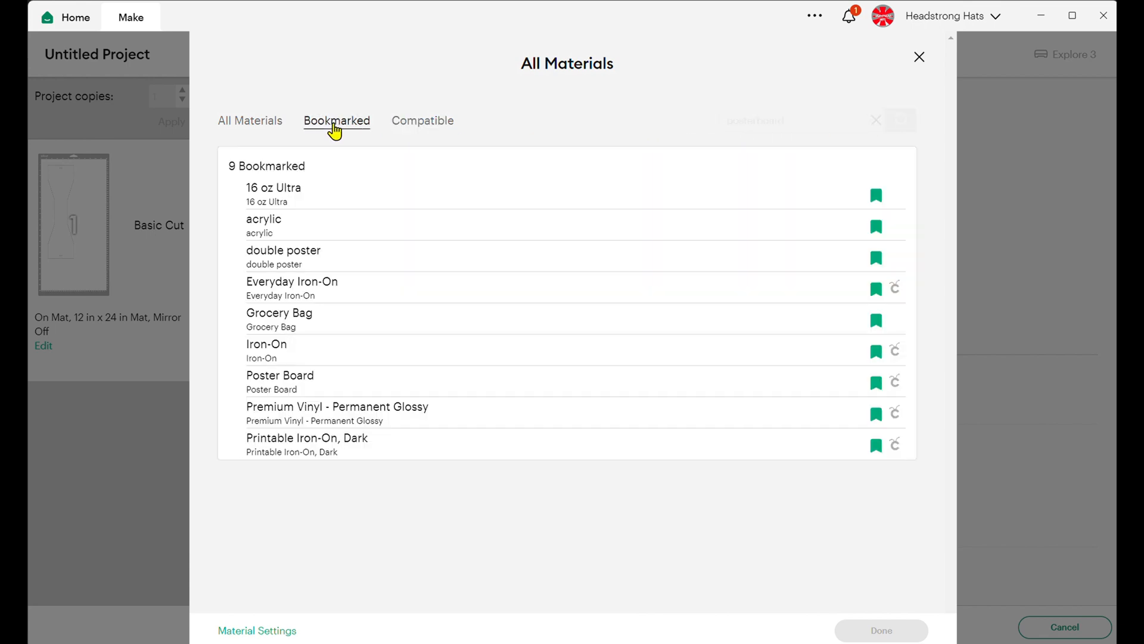
click(328, 265)
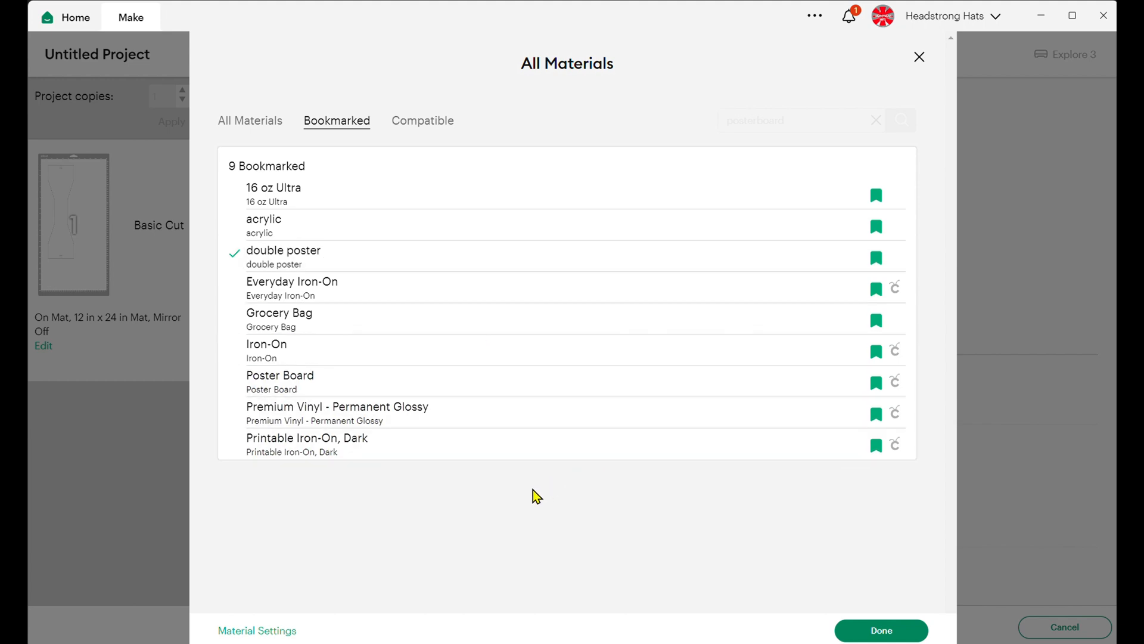
click(263, 628)
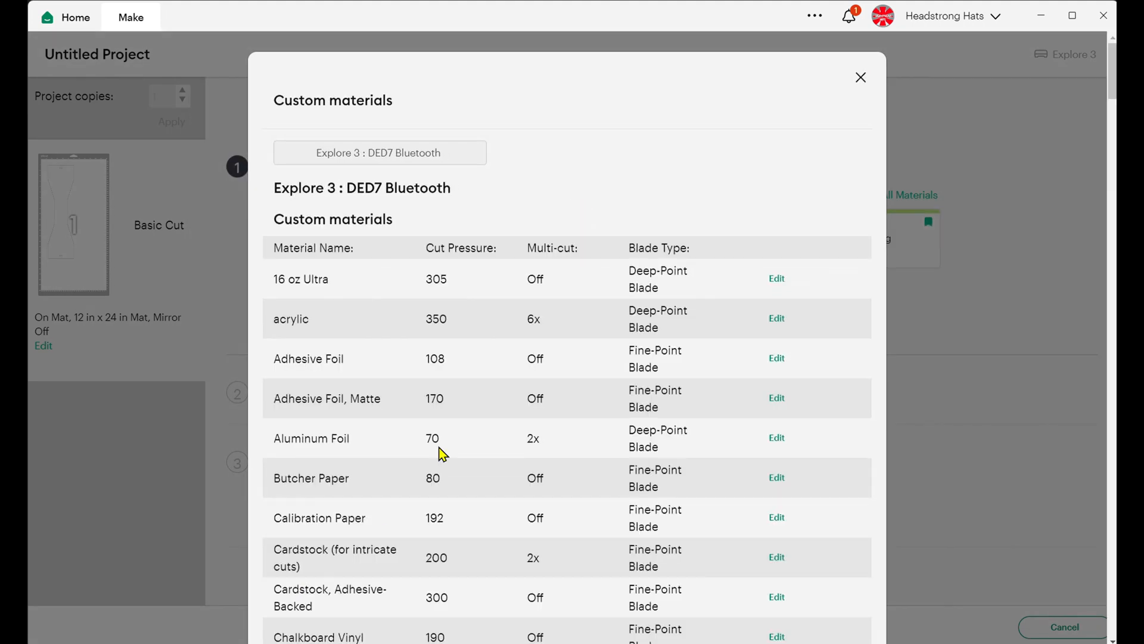
scroll(441, 422, down, 15)
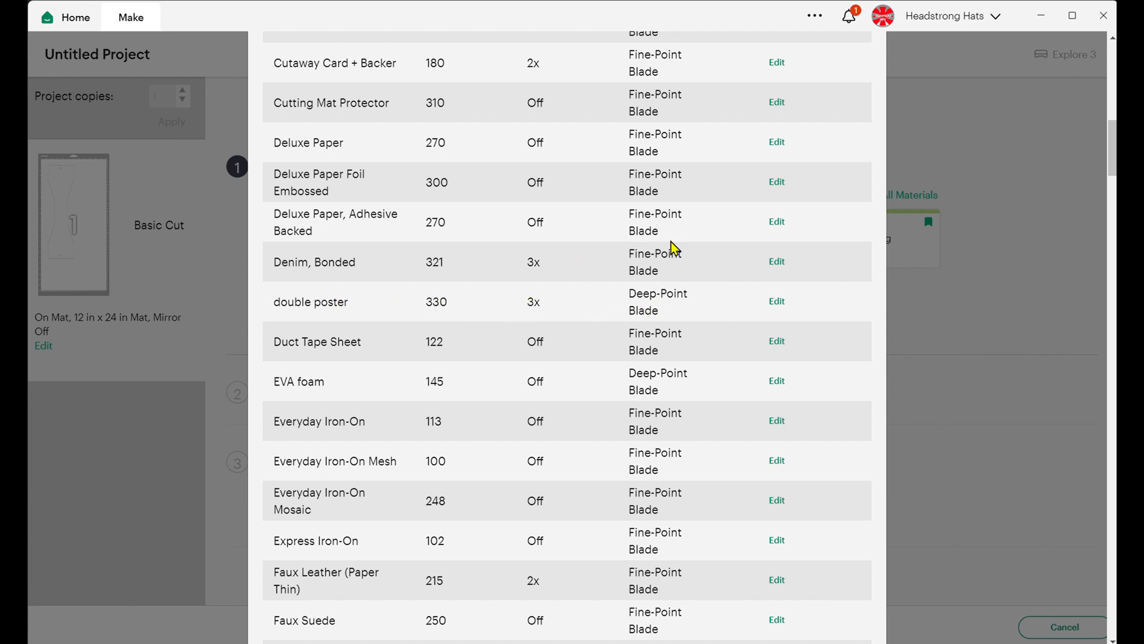
scroll(689, 286, up, 4)
scroll(689, 294, down, 18)
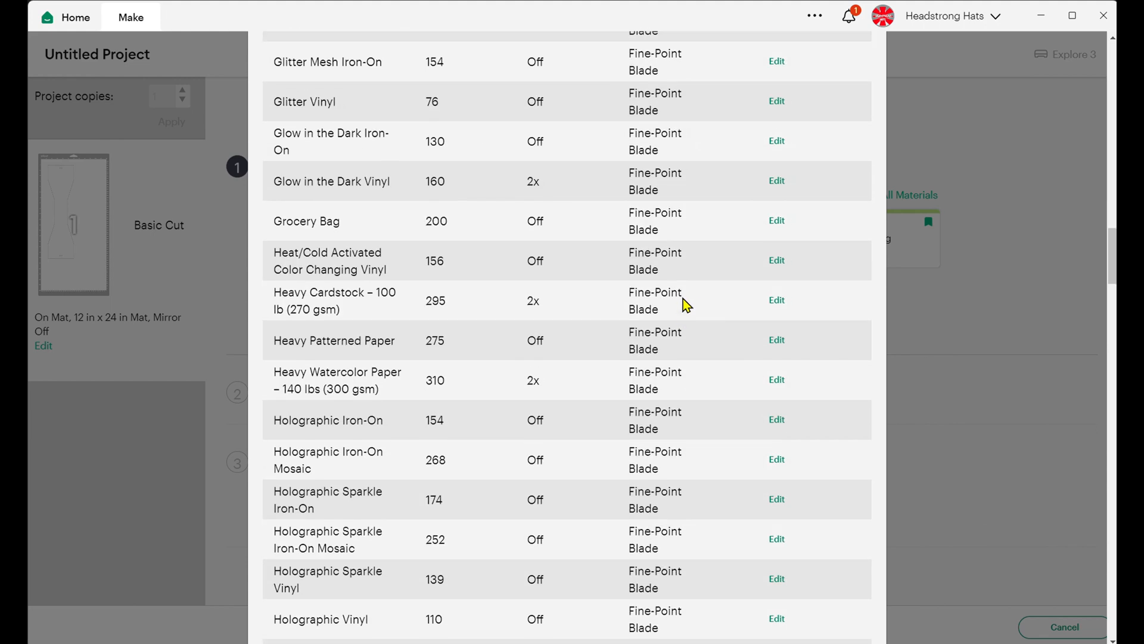
drag(1112, 267, 1112, 171)
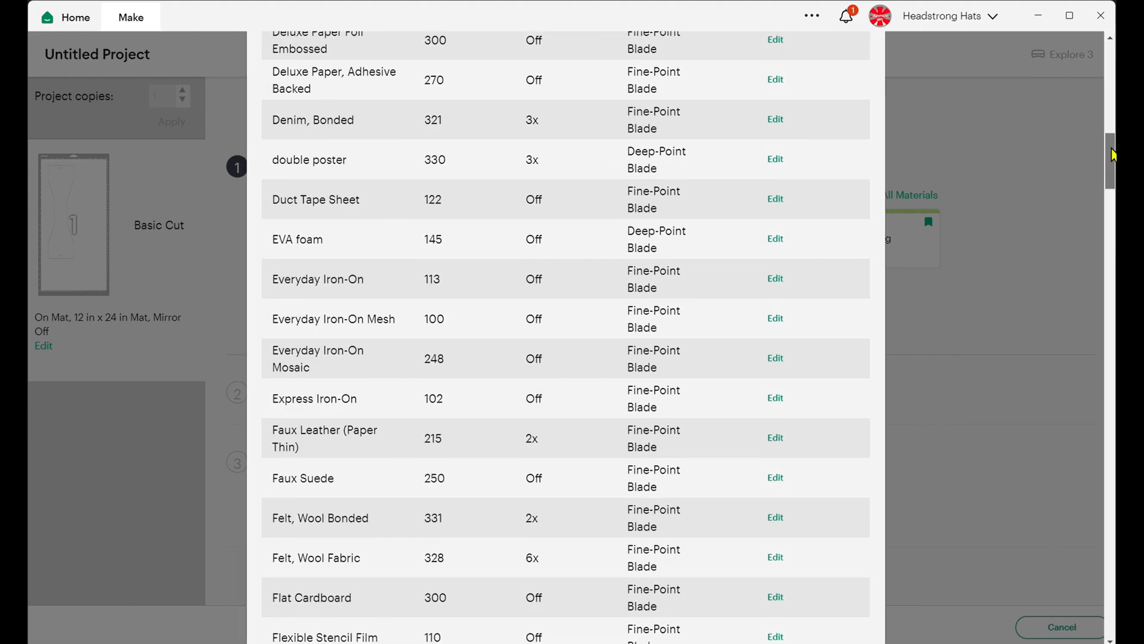
scroll(1066, 141, up, 9)
scroll(822, 266, up, 6)
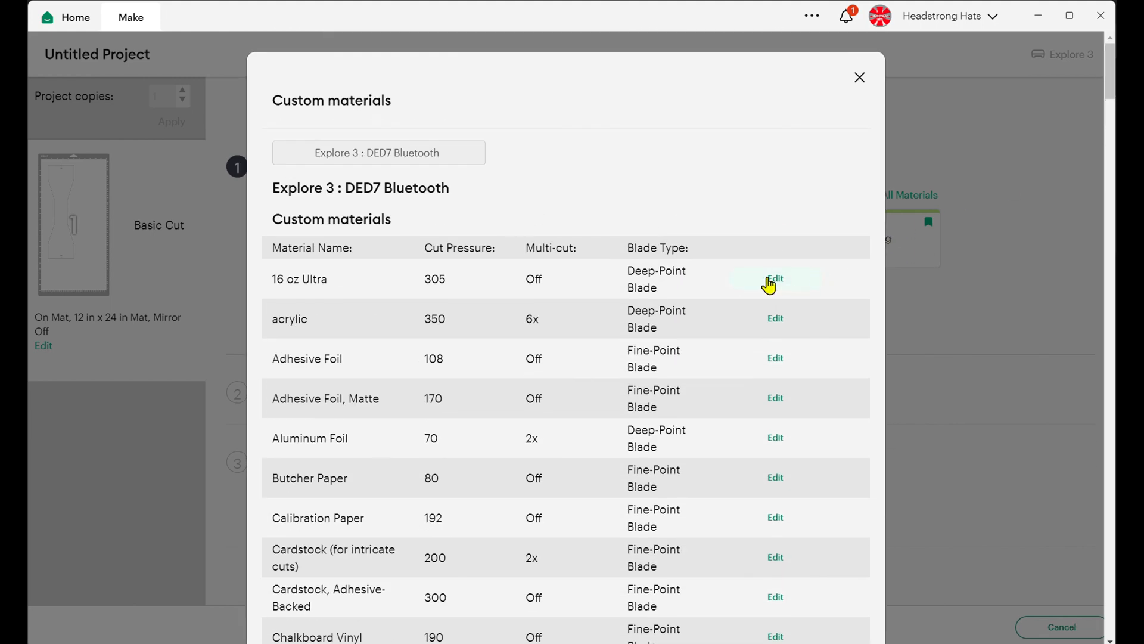
click(860, 77)
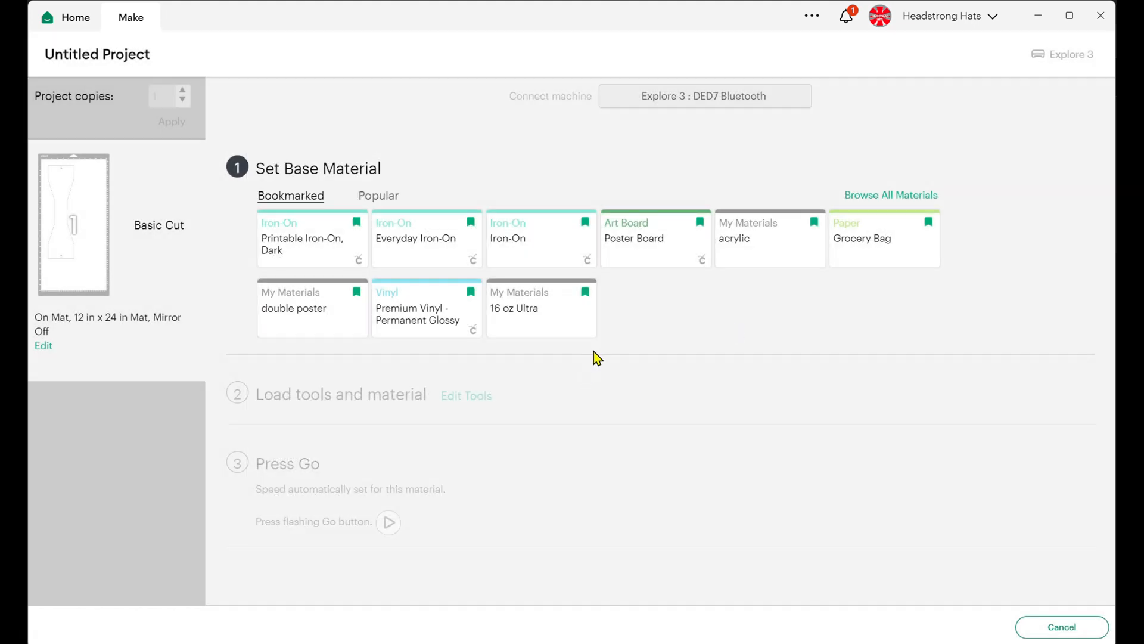
Set the base material to the bookmarked double poster
click(319, 317)
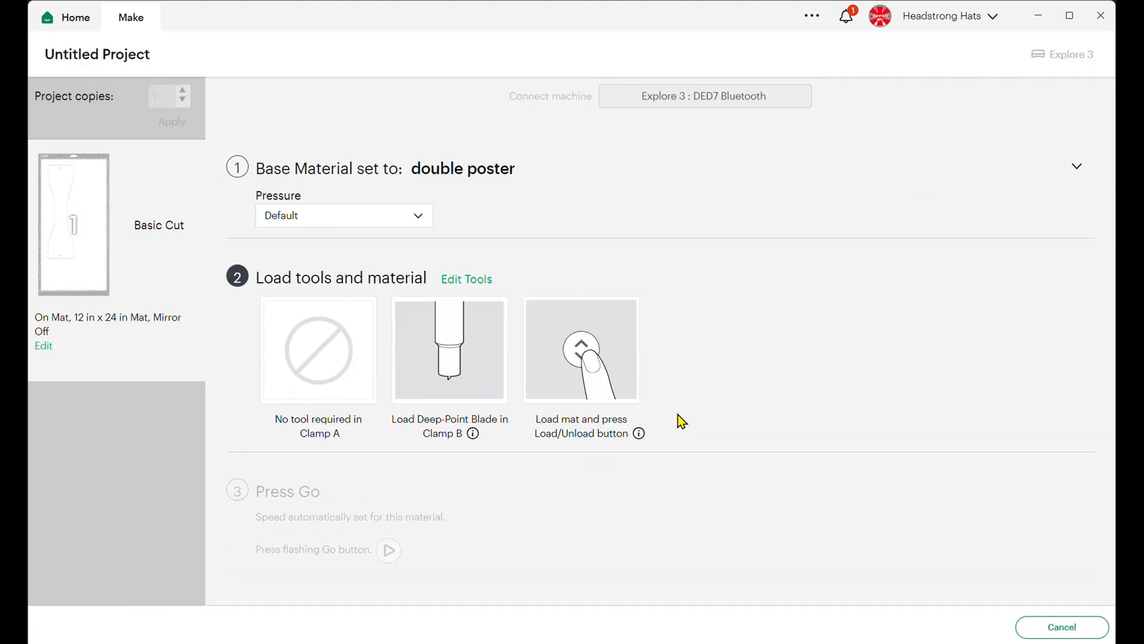